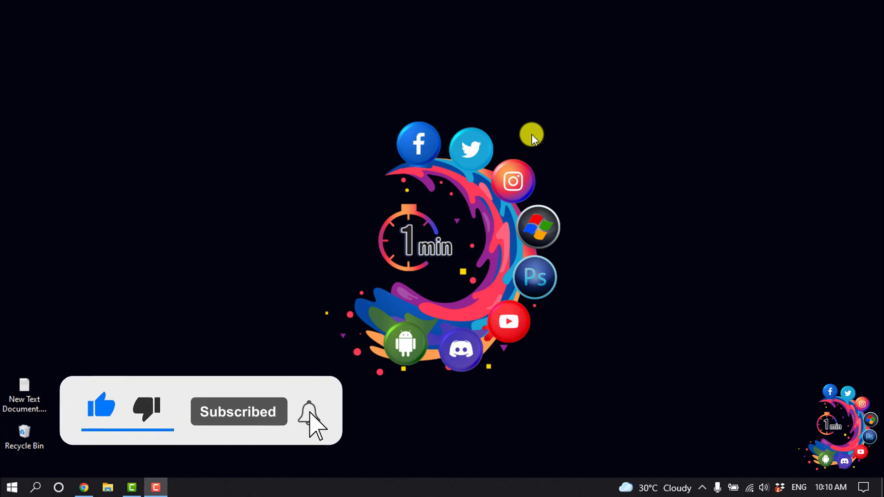
Search Windows for "control panel", correcting the typo, and launch Control Panel
click(37, 488)
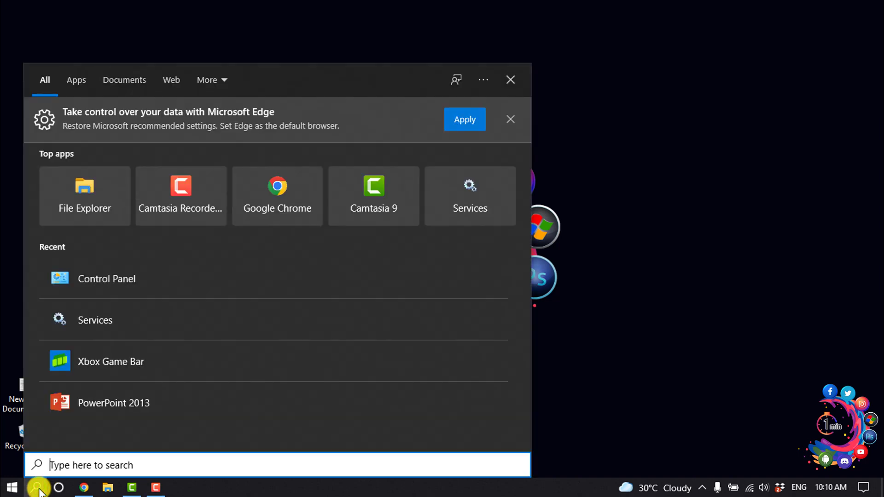
text(con)
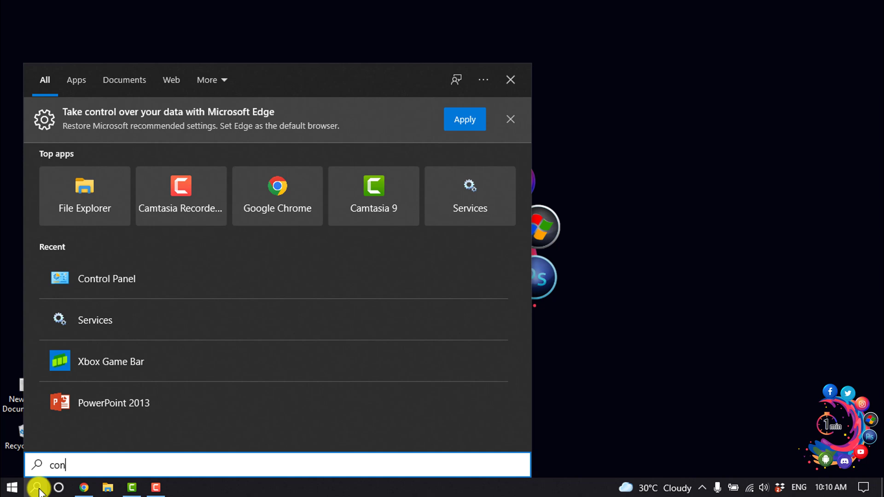
text(trol paen)
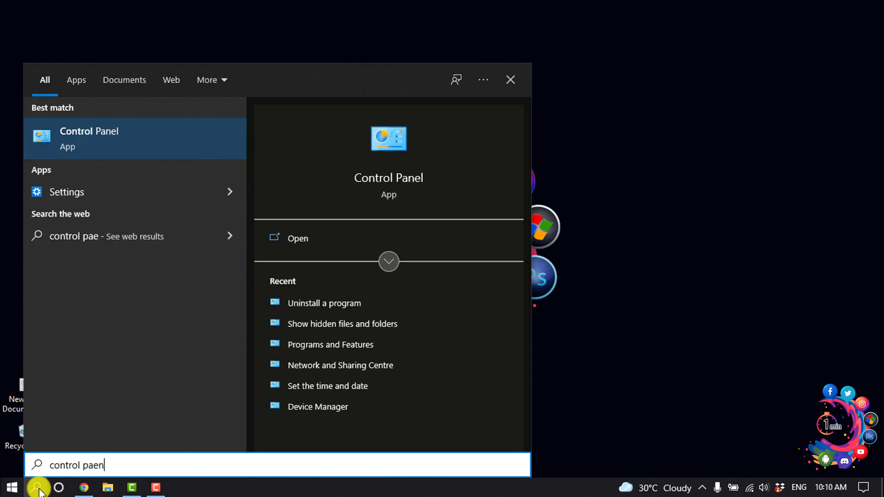
text(l)
key(BackSpace)
key(BackSpace)
key(BackSpace)
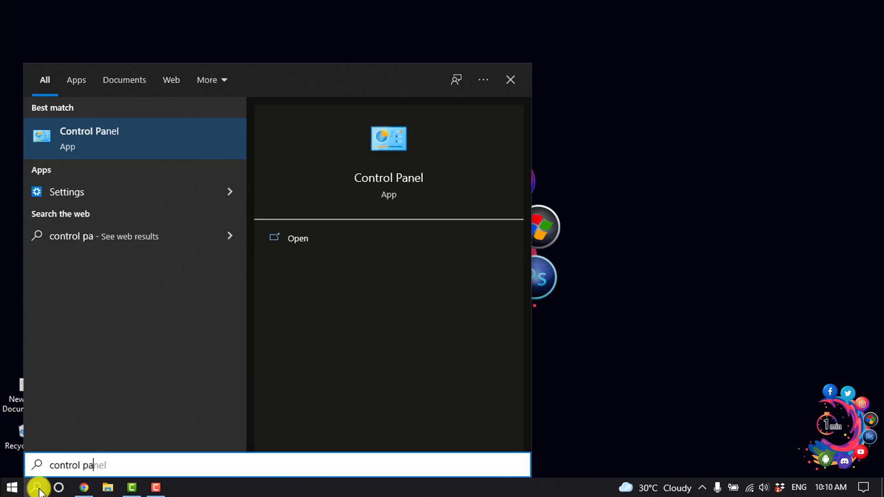
text(nel)
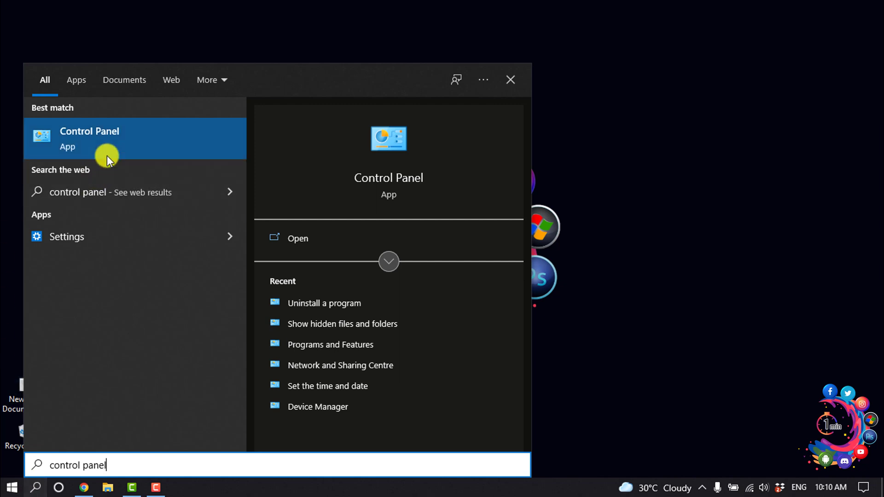
click(116, 146)
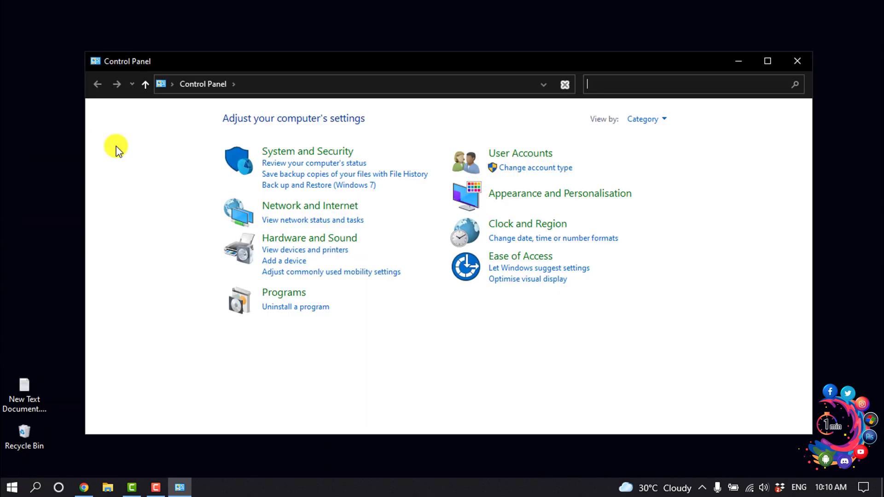
Open Uninstall a program and select Zoom at the bottom of the program list
click(324, 309)
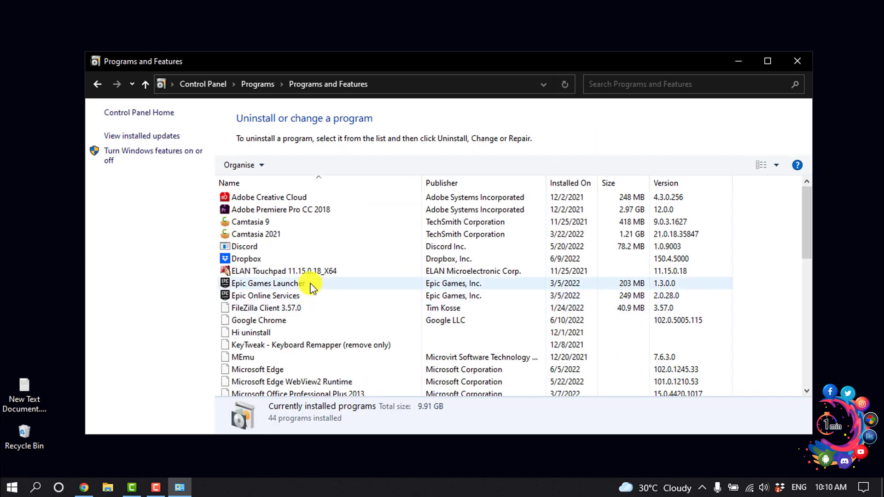
scroll(305, 267, down, 1)
scroll(304, 267, down, 4)
scroll(304, 263, down, 4)
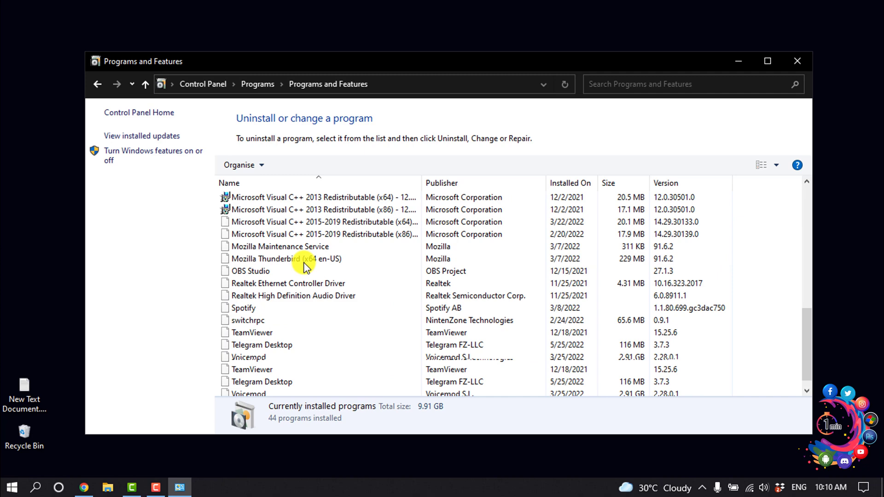
click(276, 345)
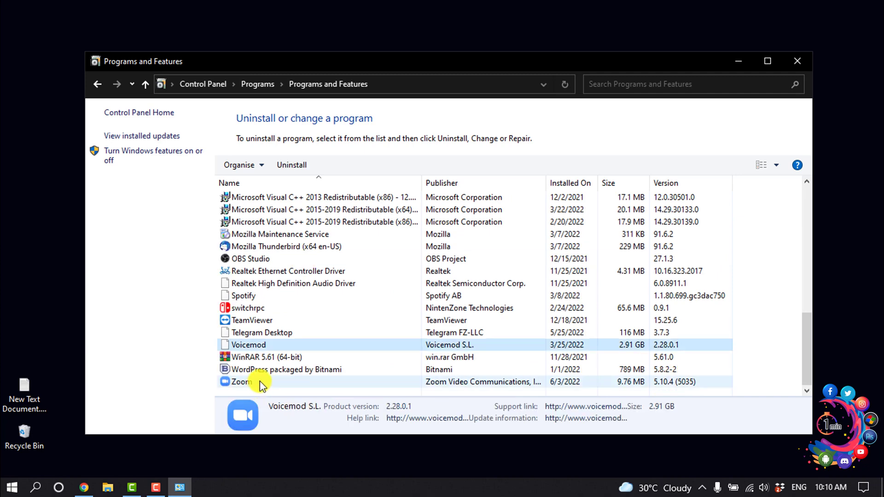
click(264, 384)
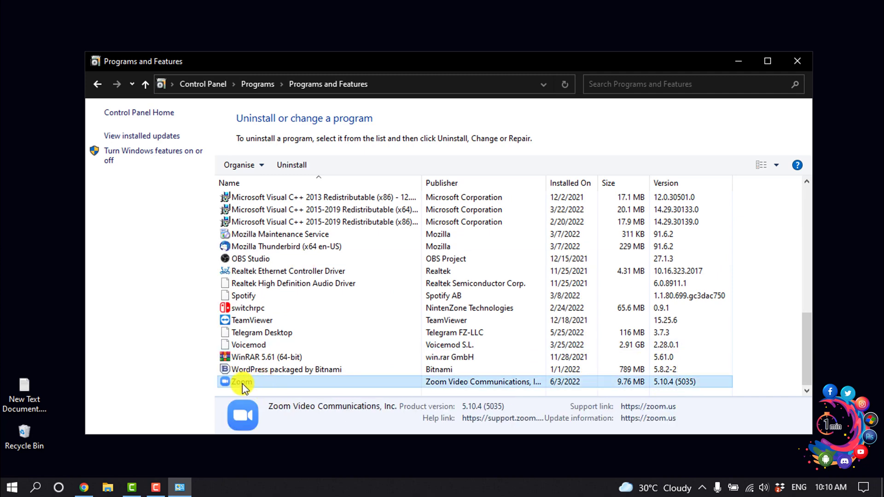
Uninstall Zoom from Programs and Features, then search Windows for "zoom" to confirm removal
right_click(243, 384)
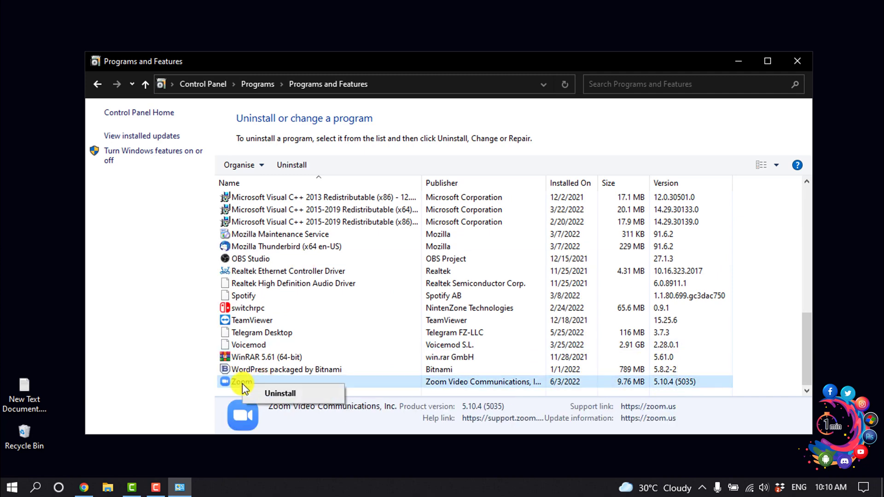
click(298, 394)
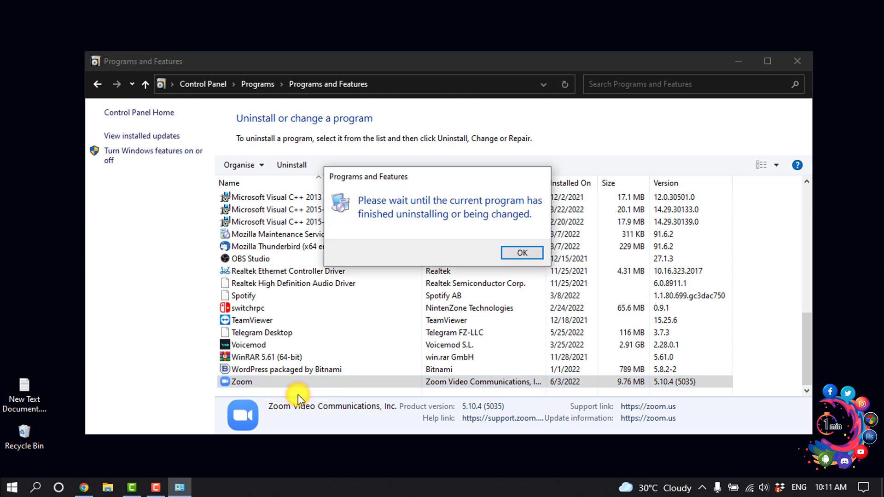
click(522, 251)
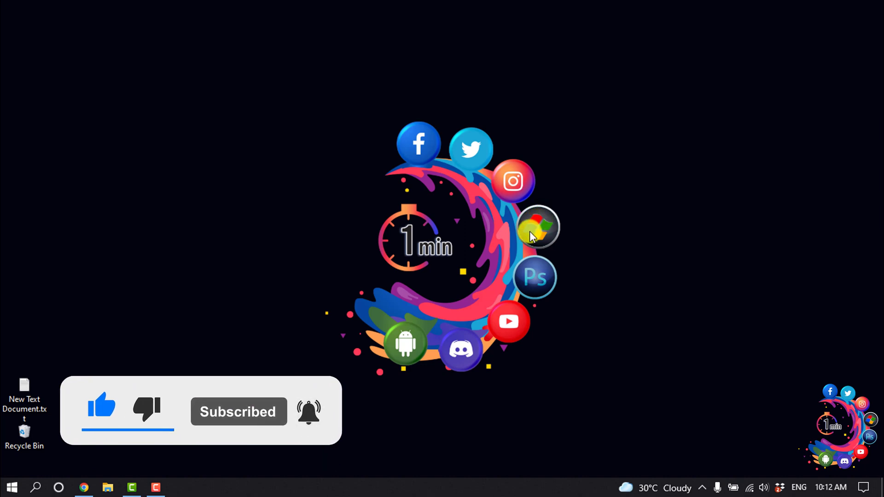
click(36, 489)
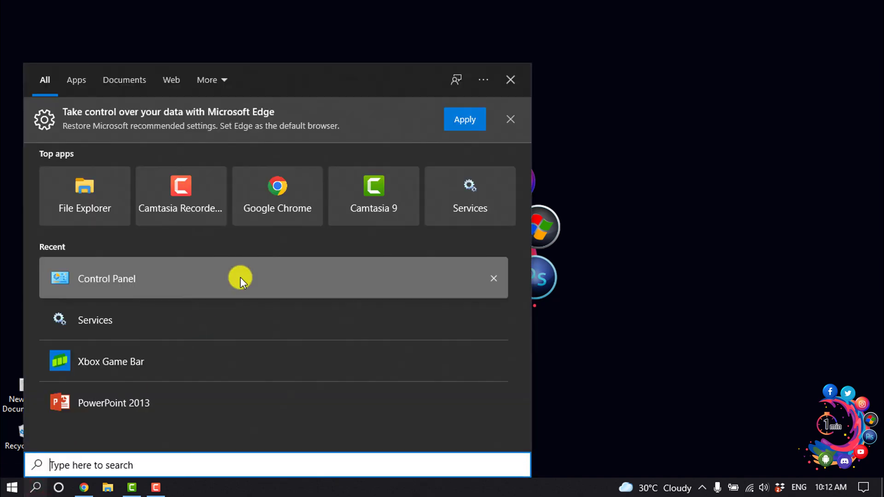
text(zoom)
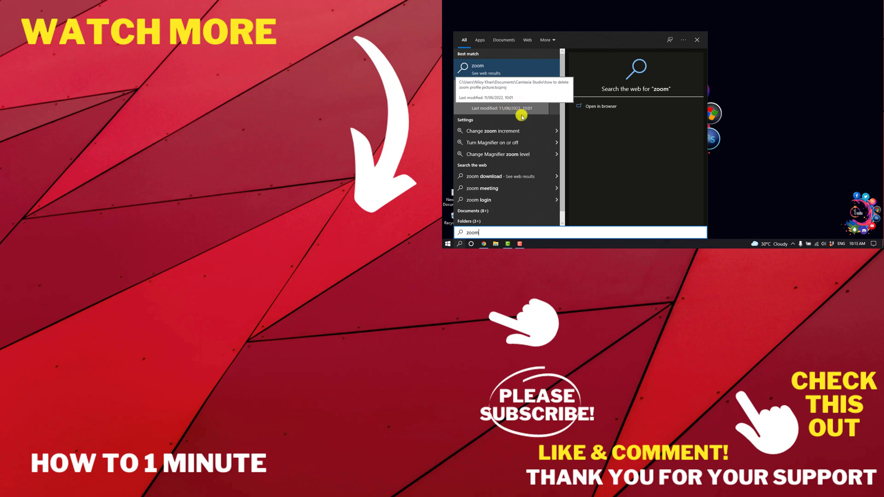
Dismiss the "zoom" search results to return to the desktop
click(571, 3)
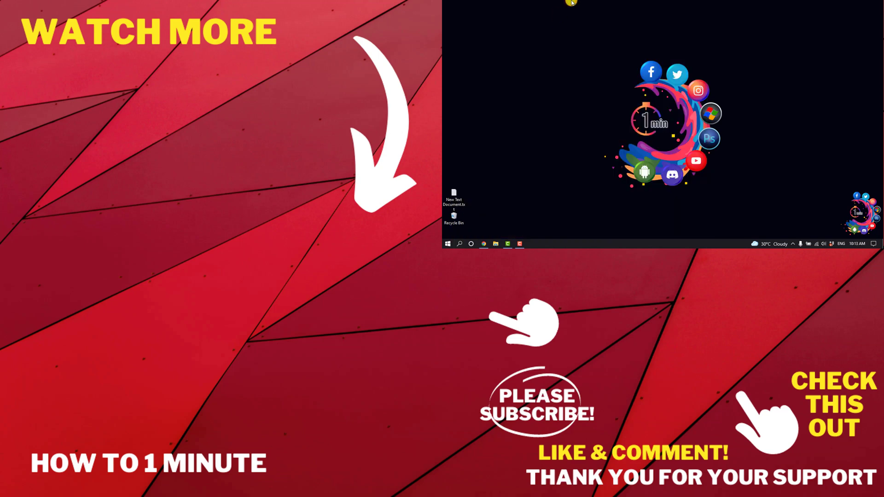